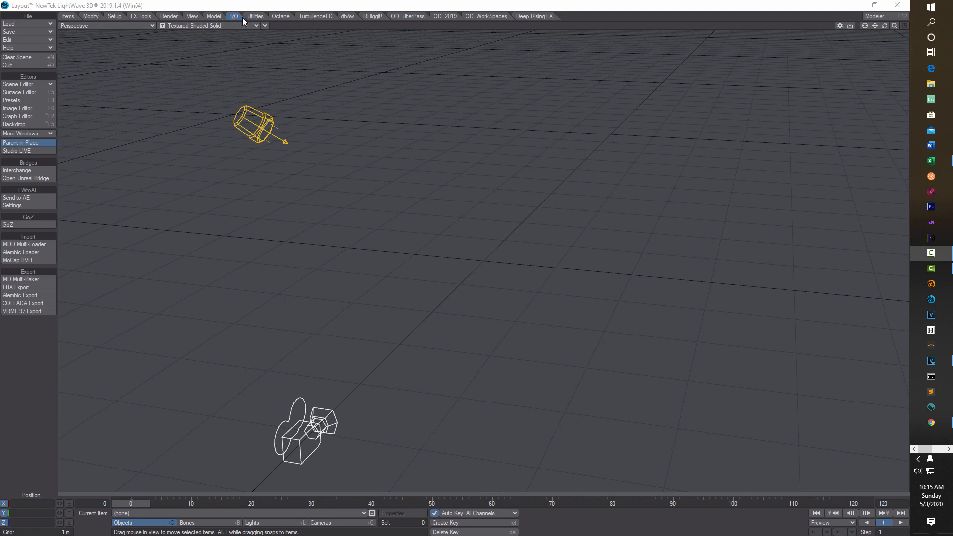
Step: Transfer the remote FBX assets into the local scene through Interchange and set the timeline's first frame to 4
left_click(35, 171)
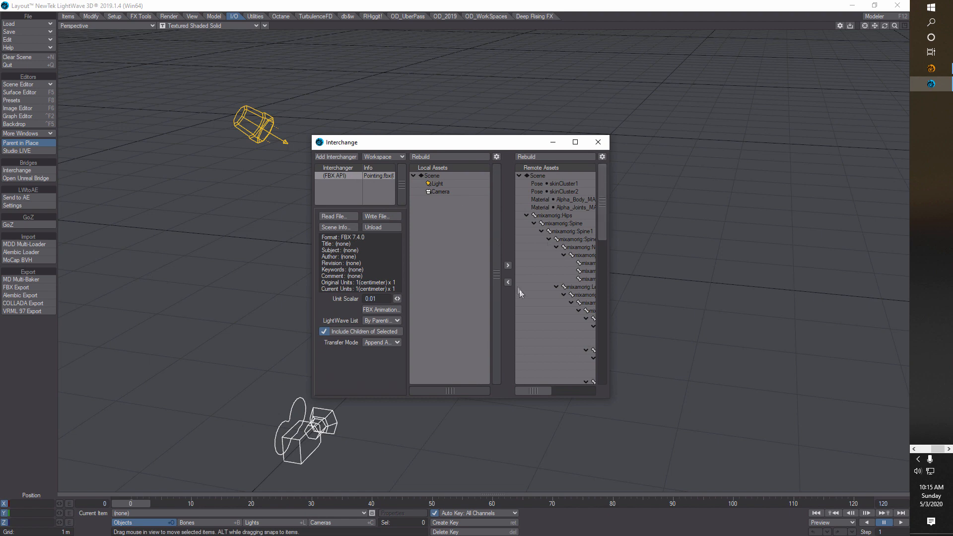
left_click(508, 282)
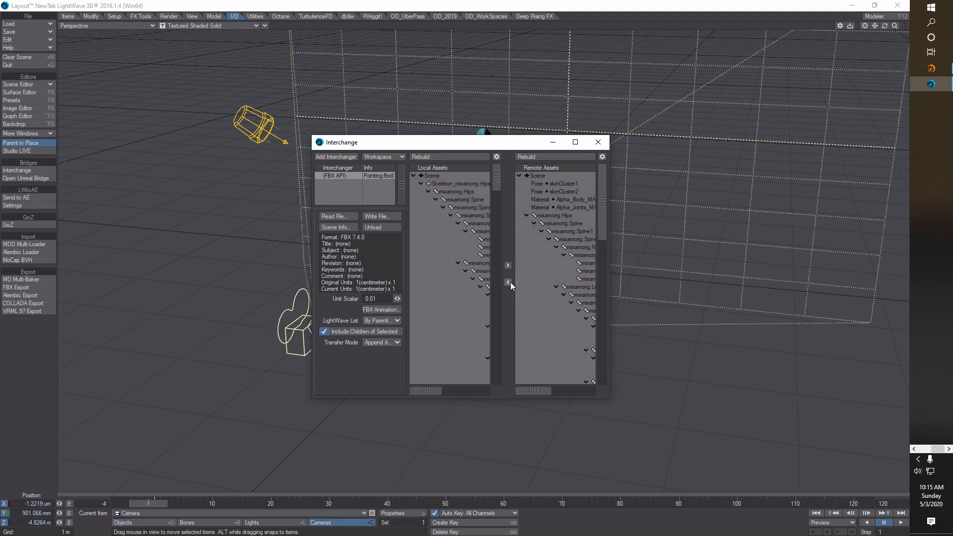
left_click(598, 142)
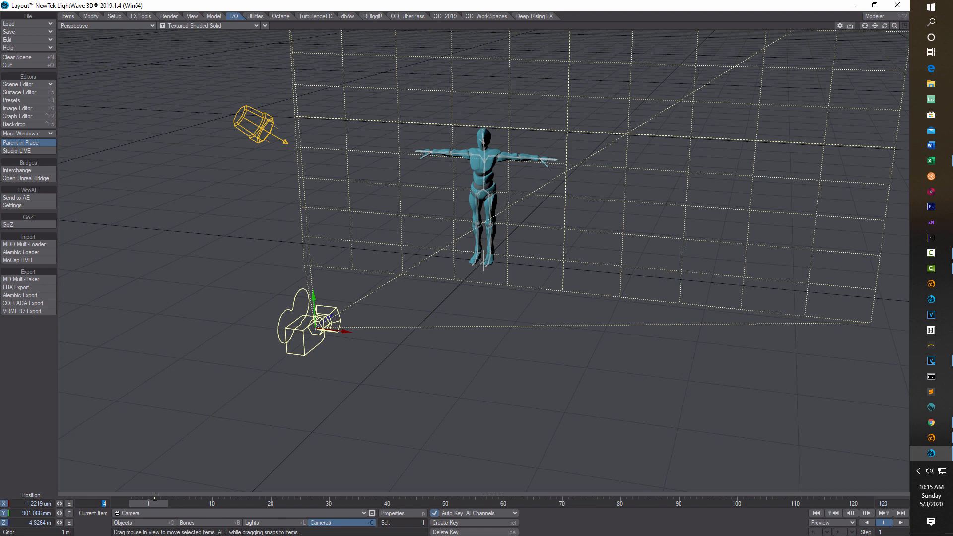
key("Return")
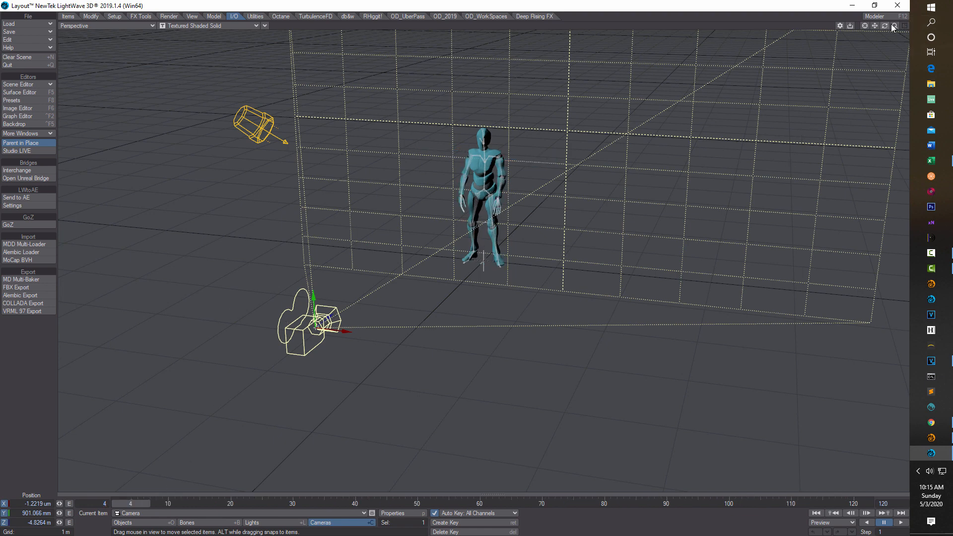
Step: Frame the whole figure from the front and match the selected camera to the viewport perspective
left_click_drag(895, 26, 895, 26)
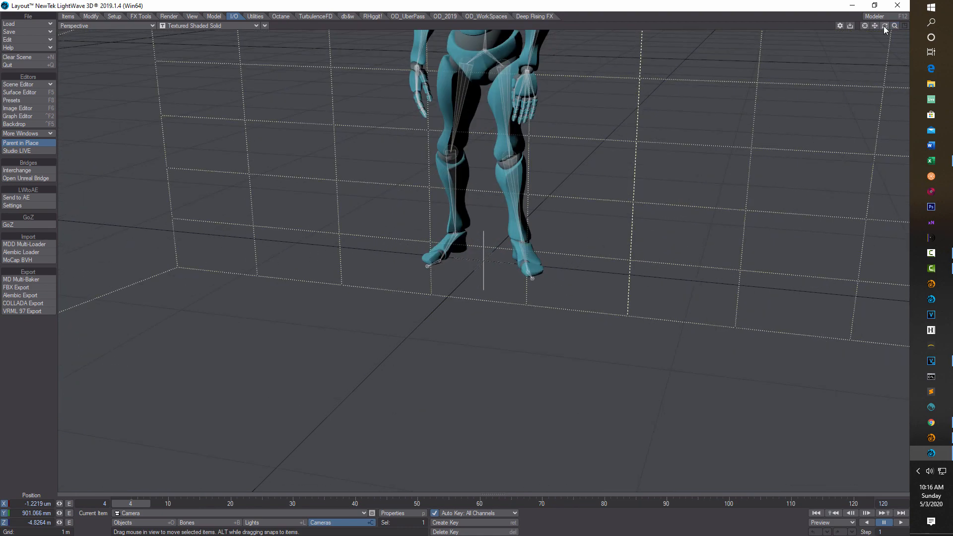
mouse_move(874, 26)
left_mouse_down()
mouse_move(888, 32)
mouse_move(863, 28)
left_mouse_up()
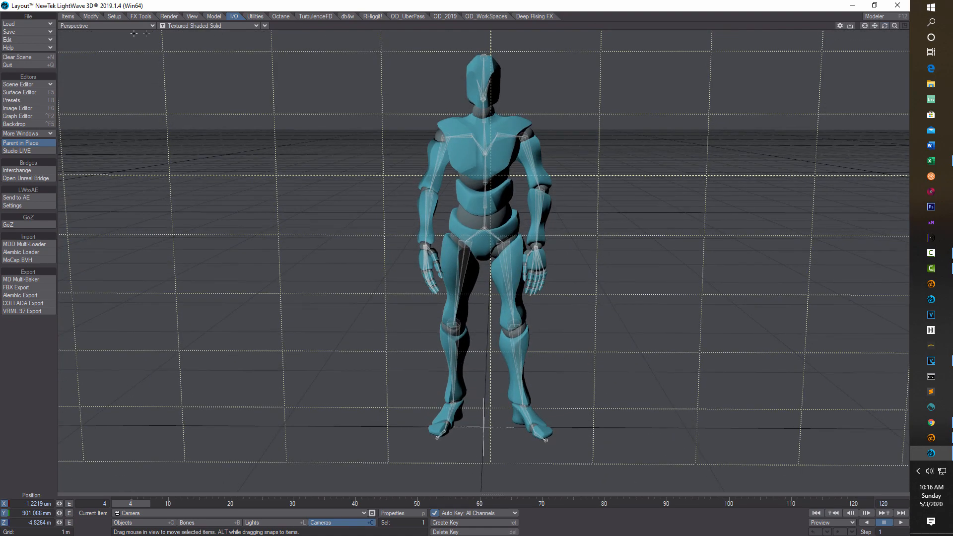
left_click(266, 25)
mouse_move(279, 158)
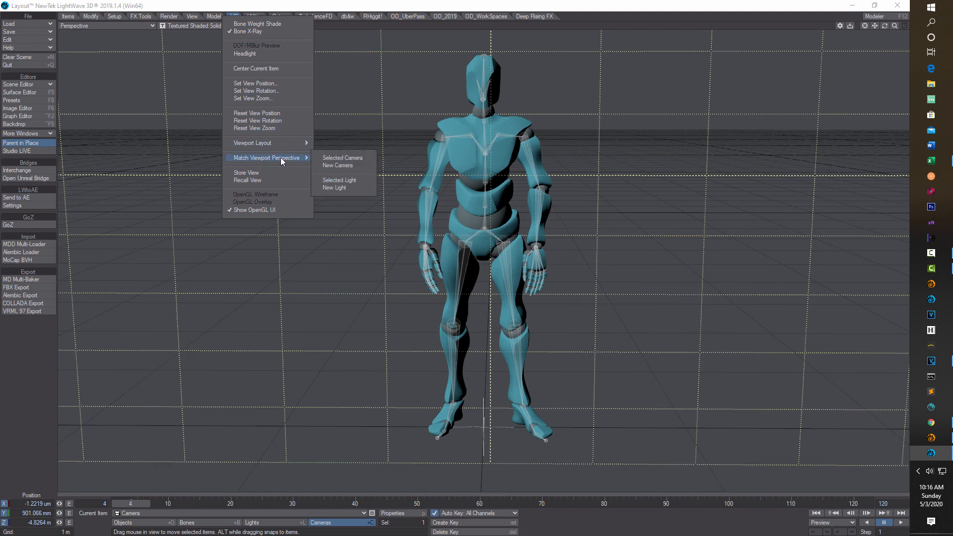
left_click(340, 158)
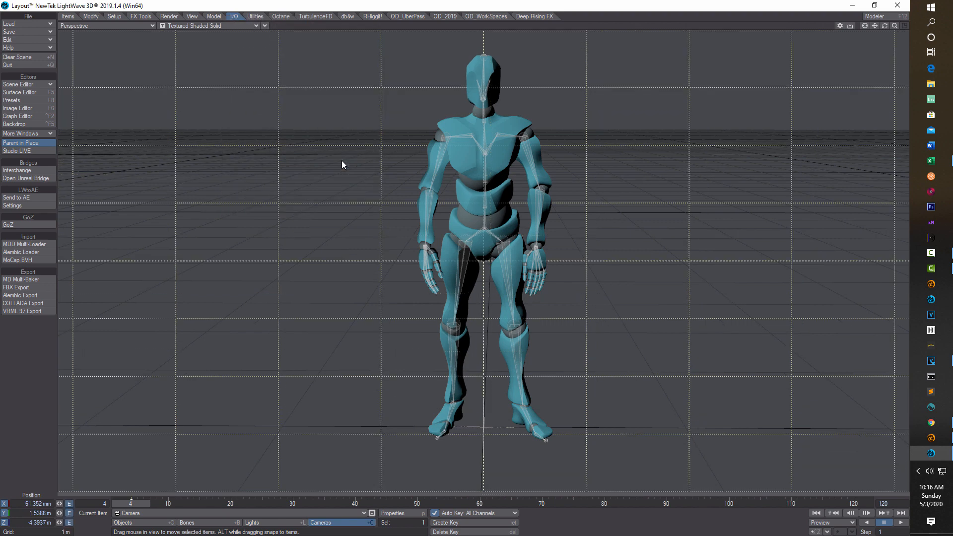
Step: Select the Alpha_Surface object and open its object properties
left_click(149, 523)
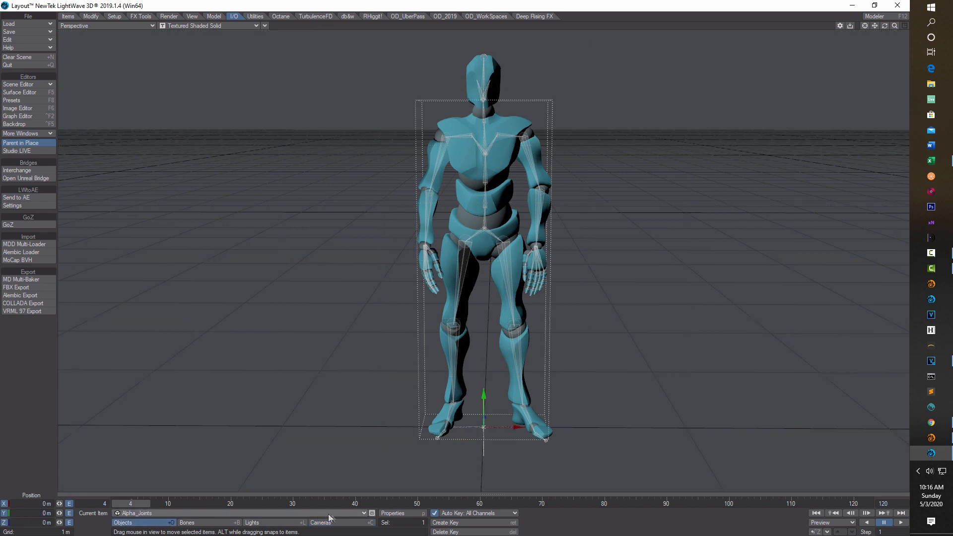
left_click(361, 512)
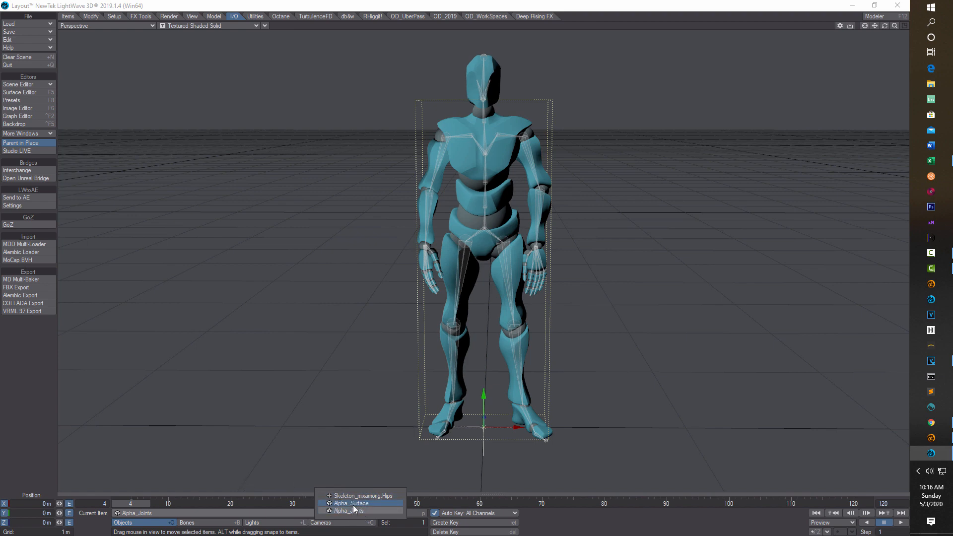
left_click(354, 504)
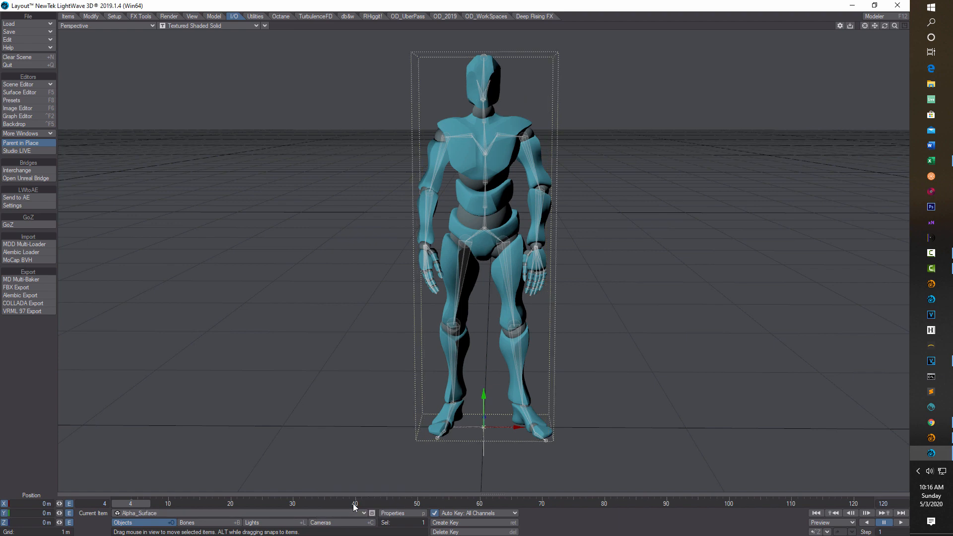
left_click(412, 514)
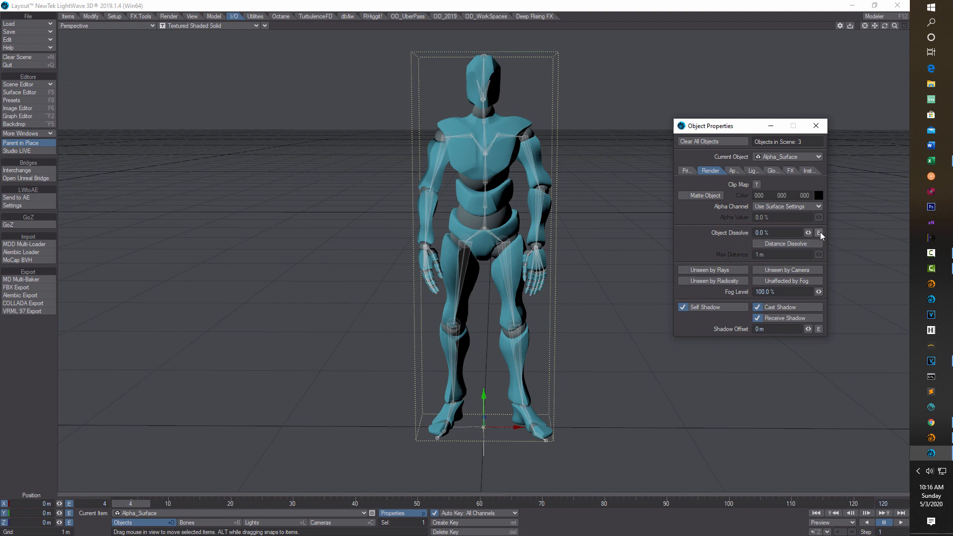
Step: Add an Object Dissolve envelope to Alpha_Surface with a key of 100% at frame 120
left_click(819, 232)
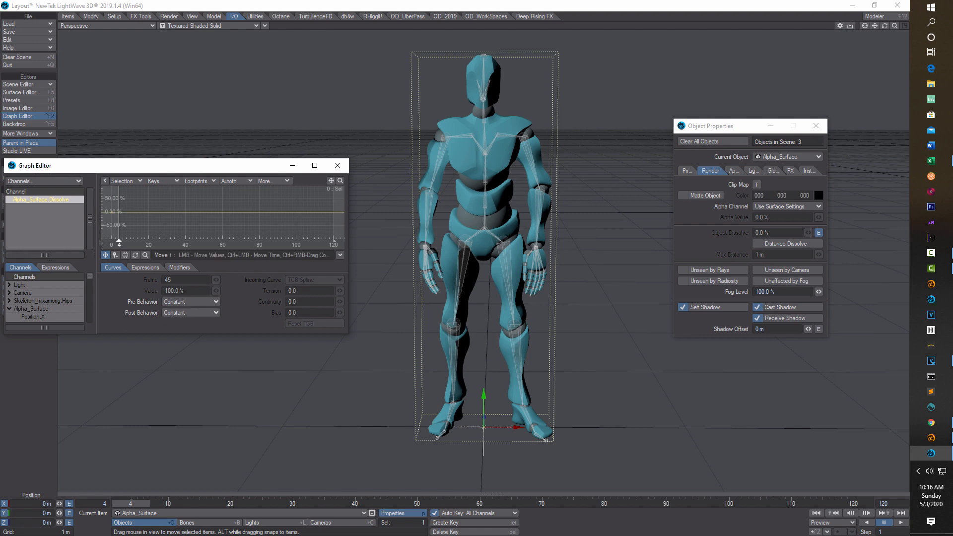
left_click(115, 255)
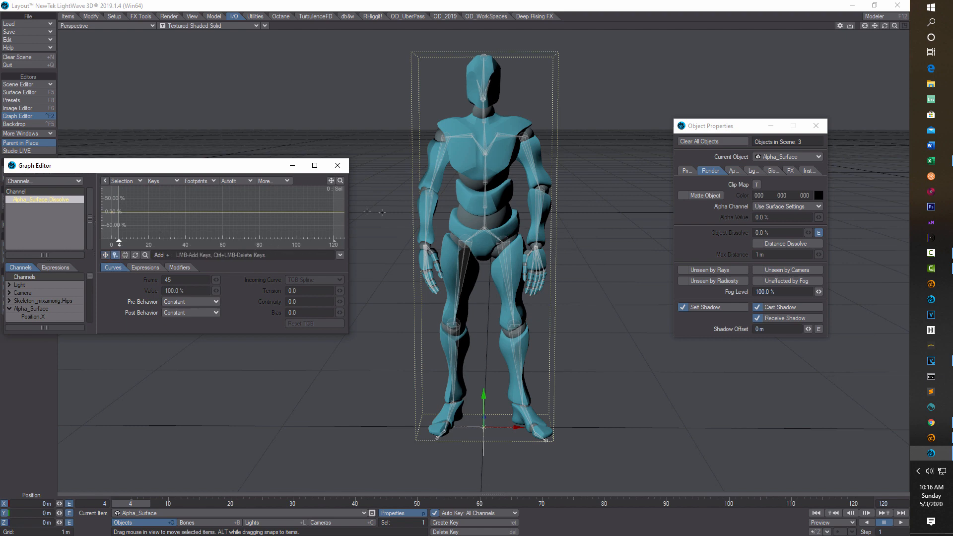
left_click(332, 213)
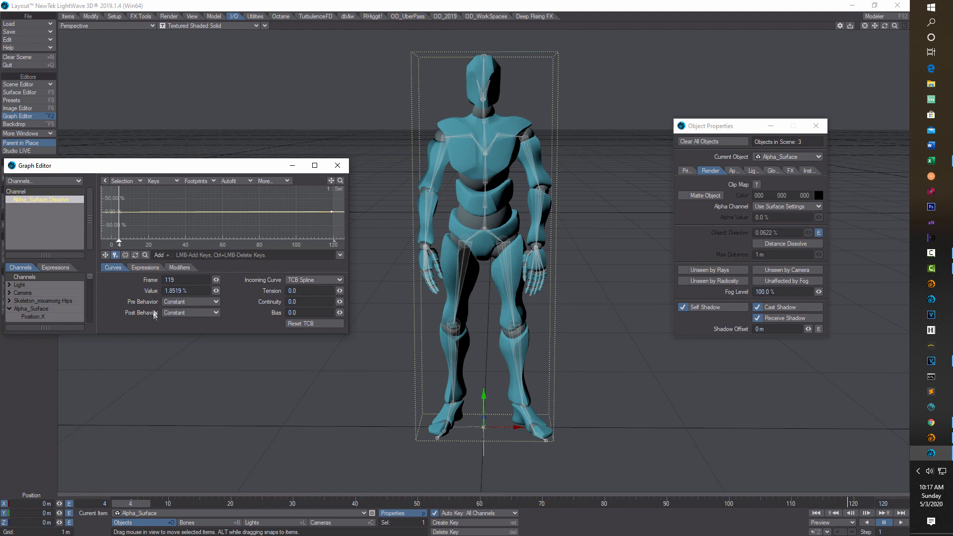
left_click_drag(186, 280, 81, 268)
type("120")
key("Tab")
type("100")
key("Return")
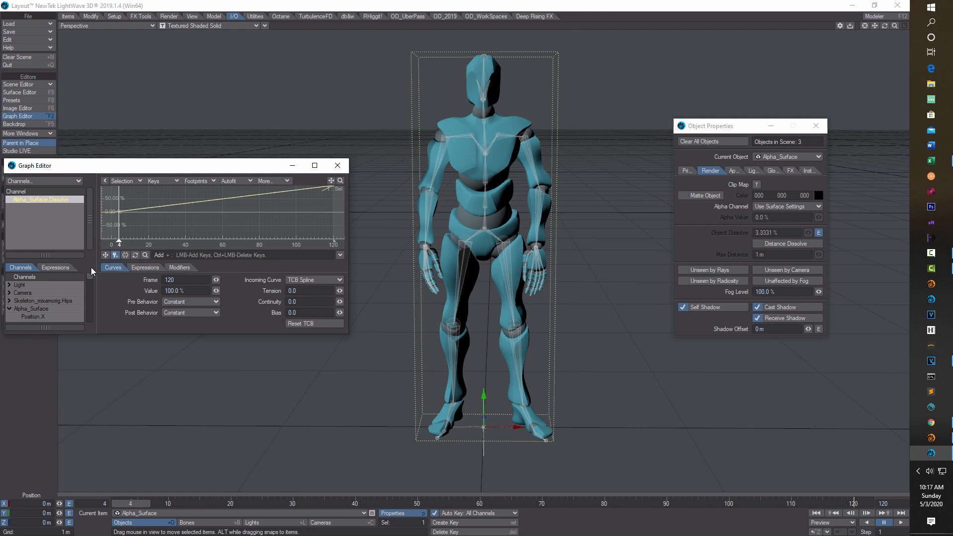
left_click(337, 165)
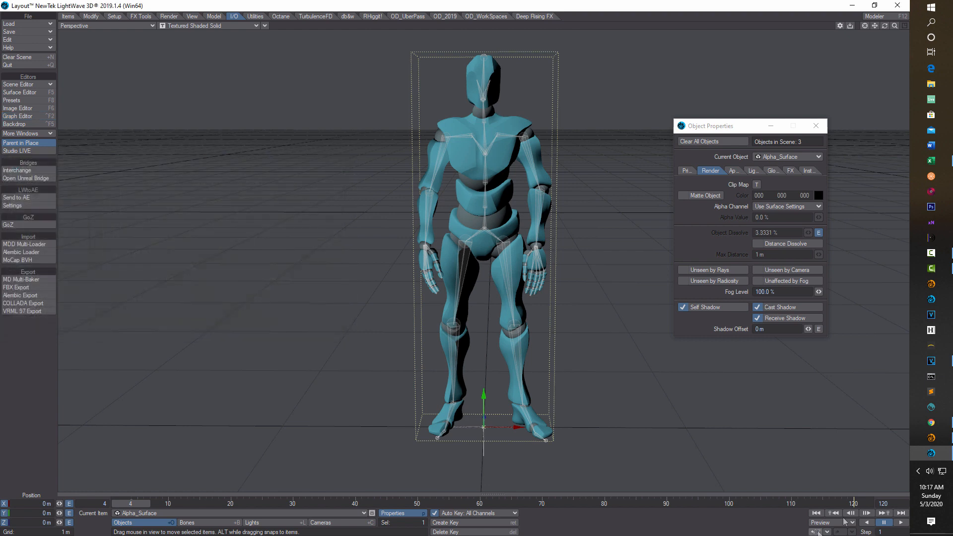
Step: Play back the animation in the shaded view and in VPR, rewind it, and set the viewport to Textured Shaded Solid Wireframe
left_click(901, 522)
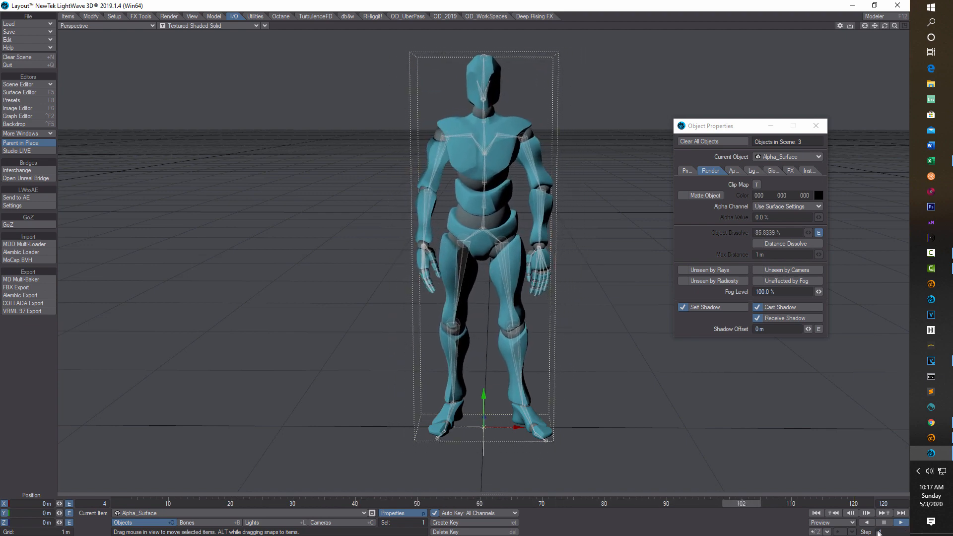
left_click(883, 522)
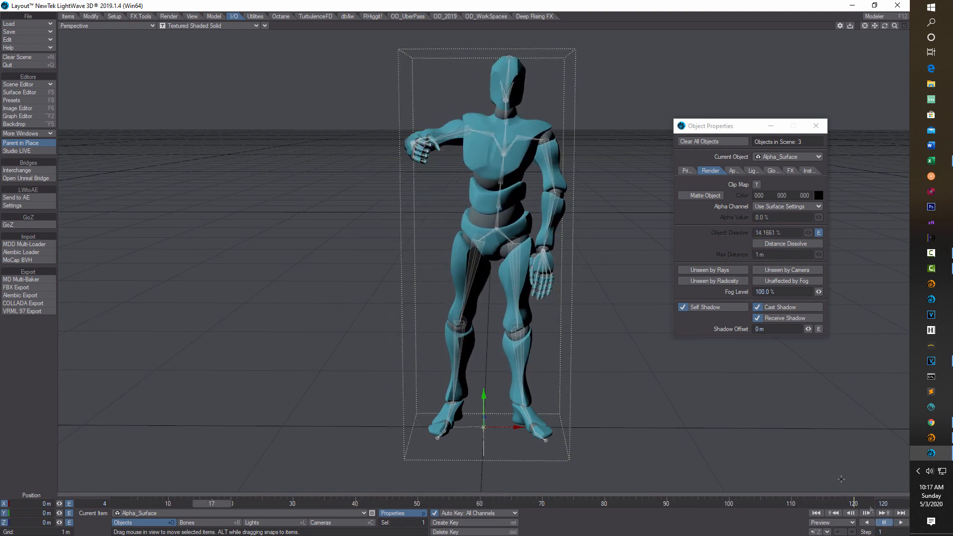
left_click(257, 27)
left_click(233, 76)
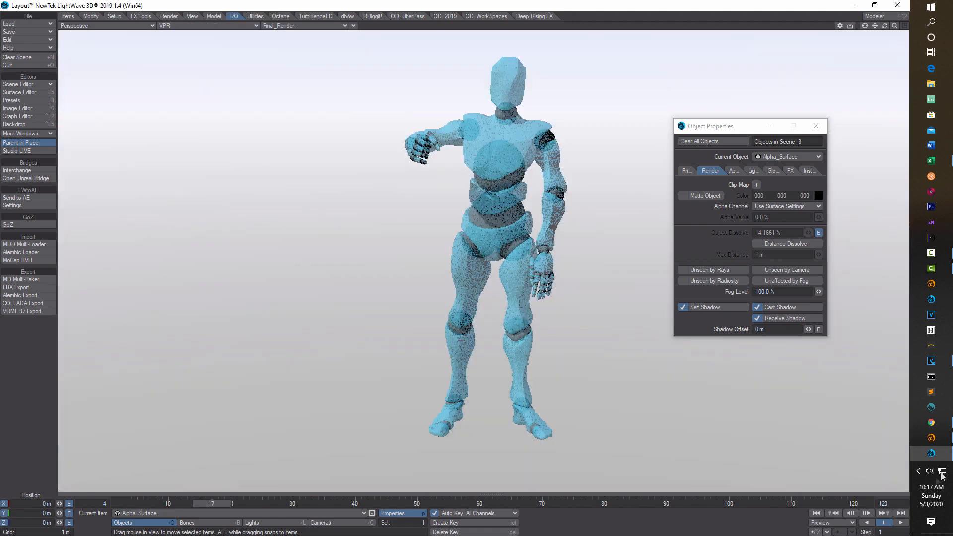
left_click(901, 523)
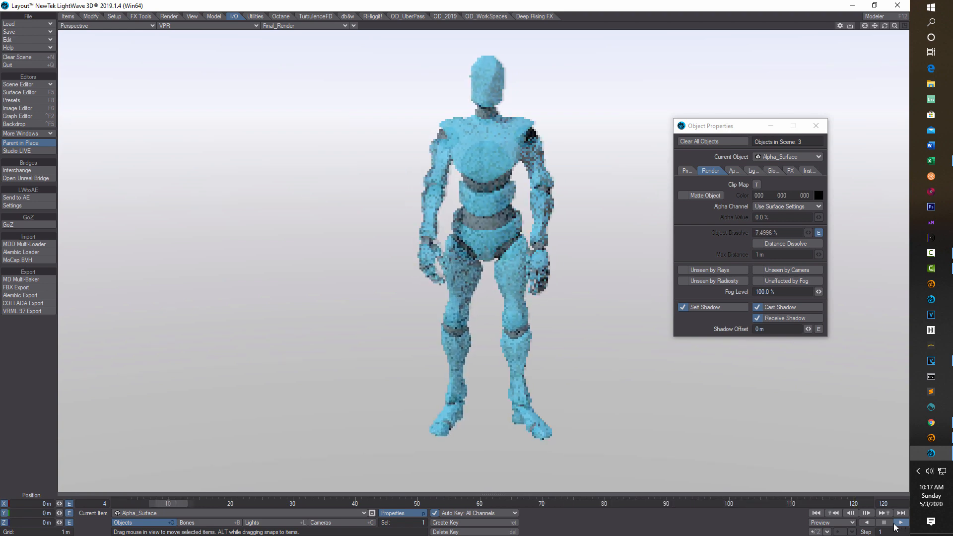
left_click(883, 522)
left_click(817, 513)
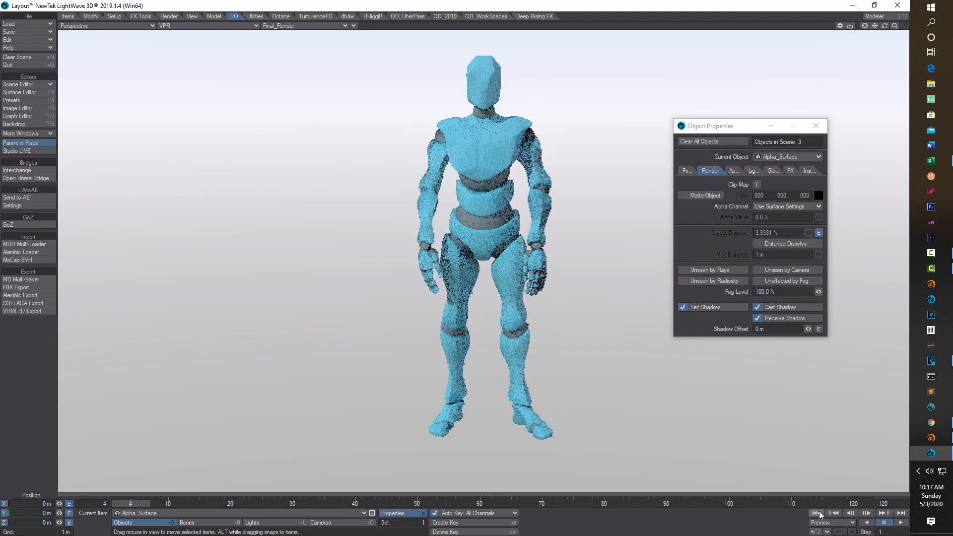
left_click(256, 26)
left_click(250, 52)
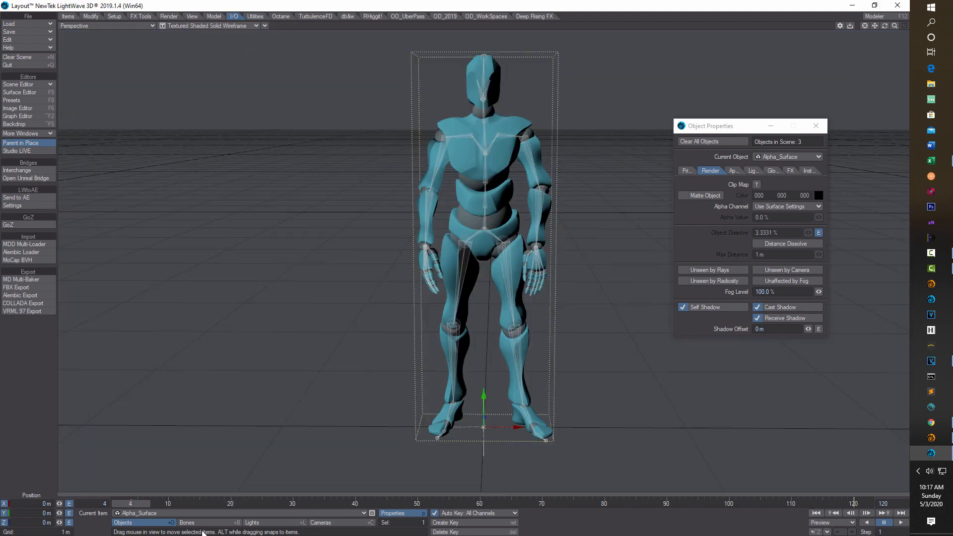
Step: Add an Object Dissolve envelope to Alpha_Joints with a key of 100% at frame 120
left_click(358, 514)
left_click(357, 518)
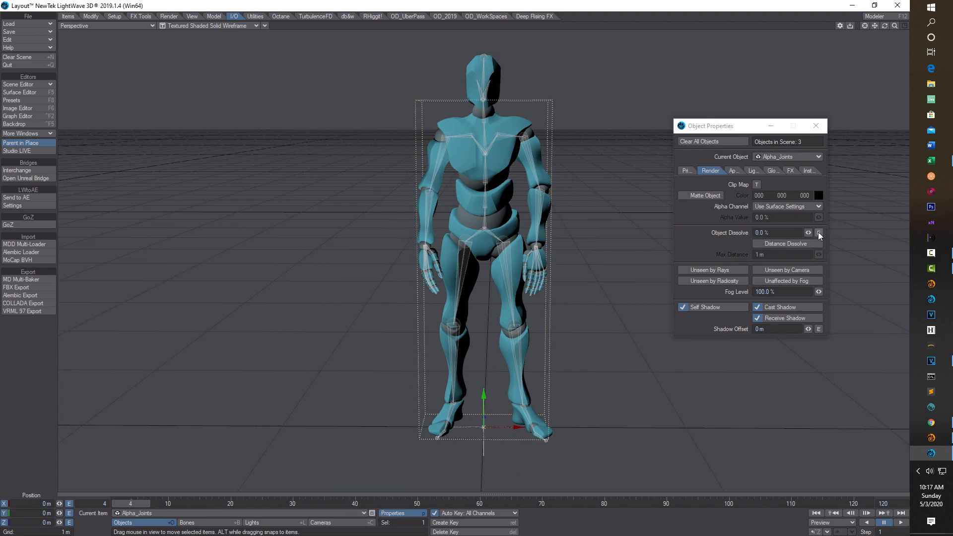
left_click(818, 233)
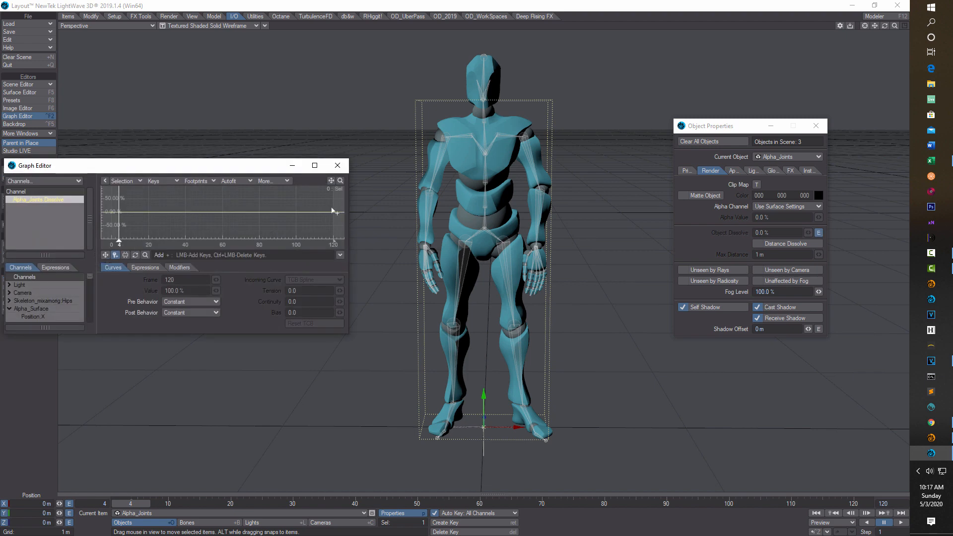
left_click_drag(332, 212, 333, 207)
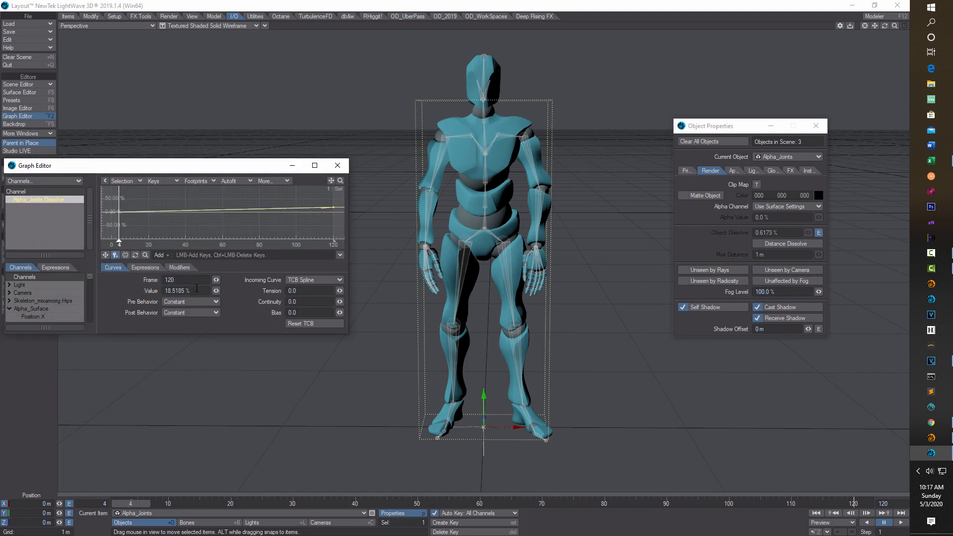
left_click(197, 289)
type("100")
key("Return")
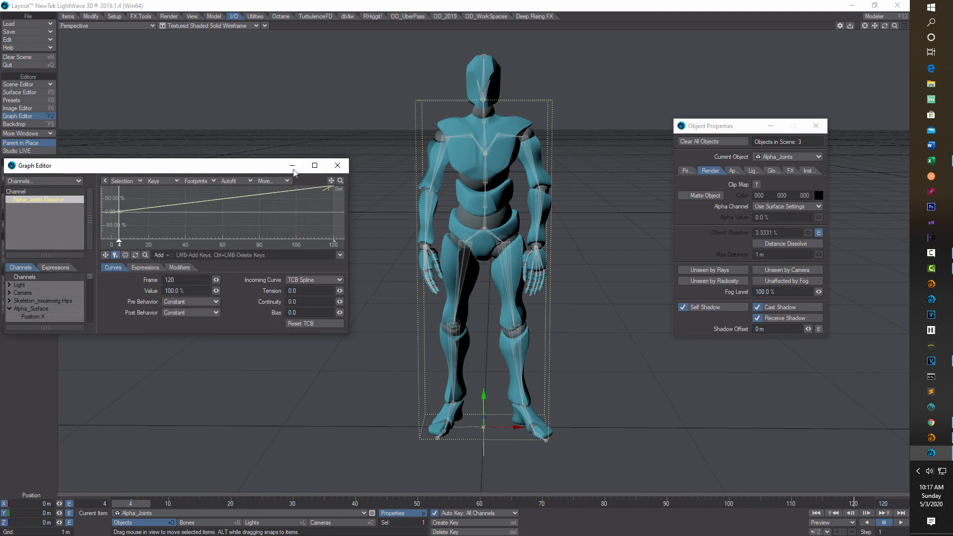
left_click(337, 165)
Step: Preview the dissolve of the whole figure in VPR, rewind, and return to Textured Shaded Solid Wireframe
left_click(256, 25)
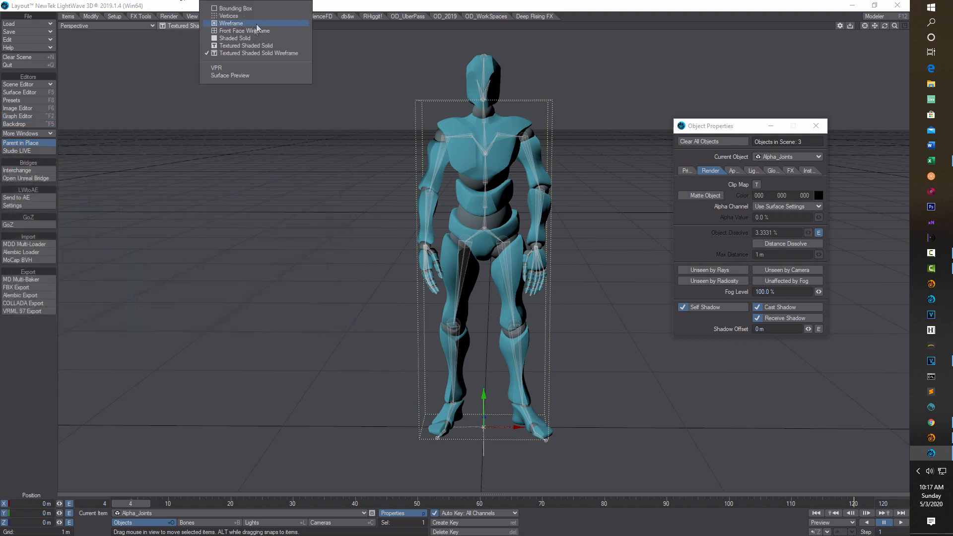
left_click(238, 70)
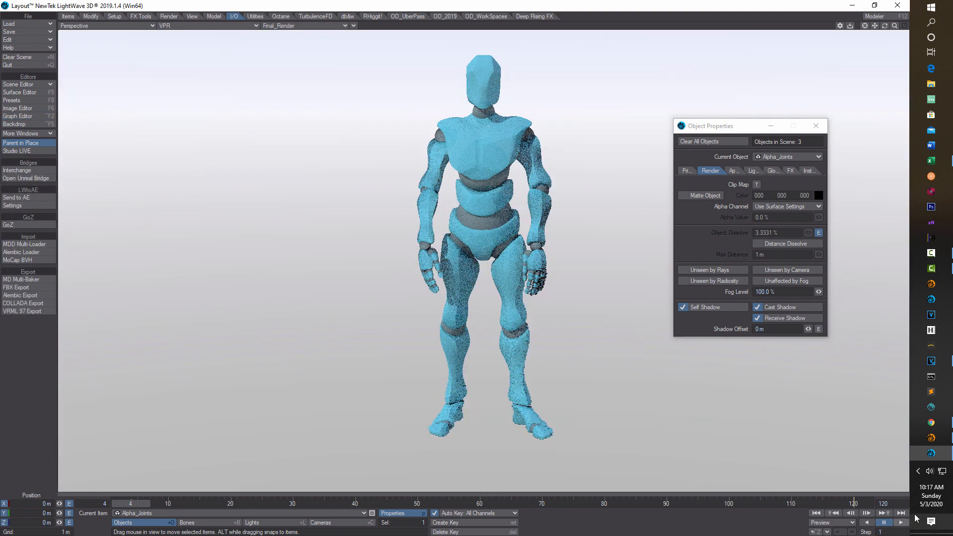
left_click(900, 522)
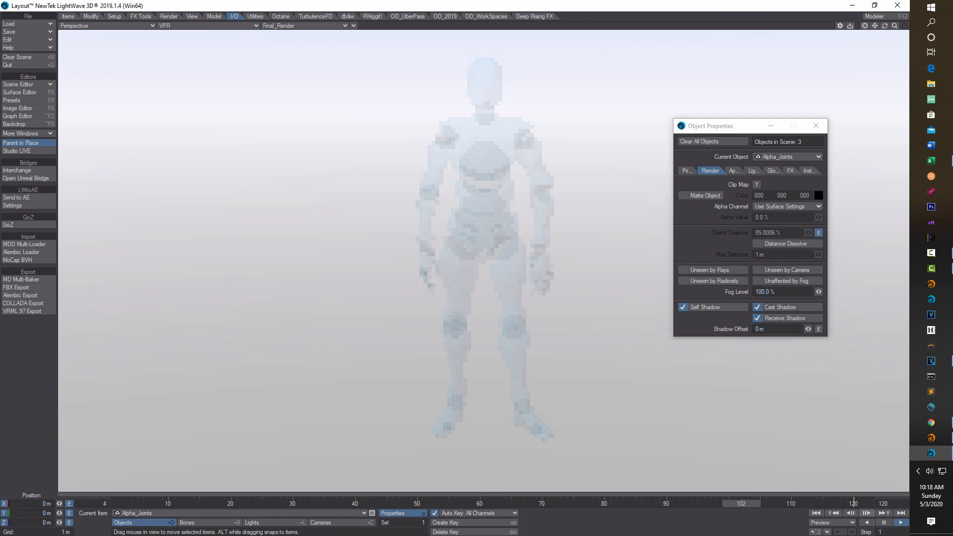
left_click(816, 513)
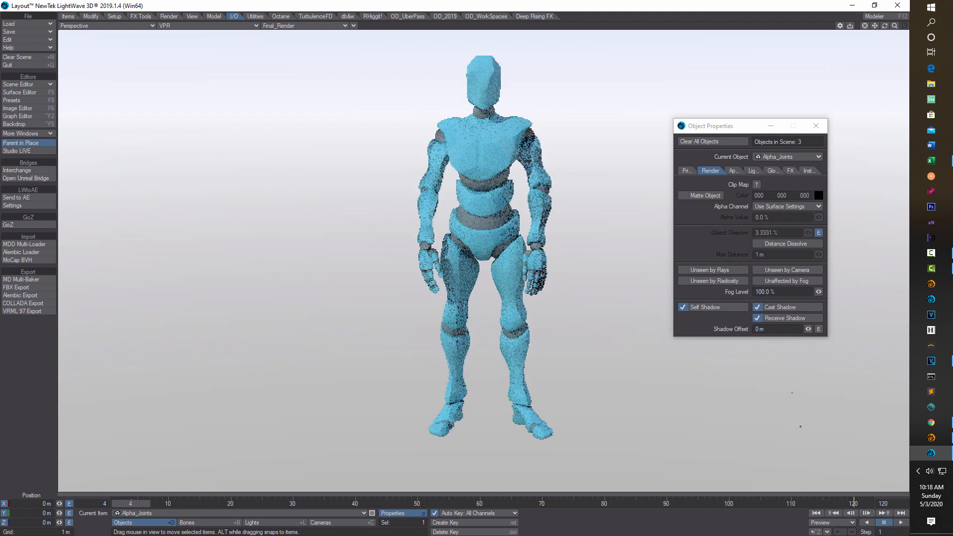
left_click(251, 26)
left_click(243, 52)
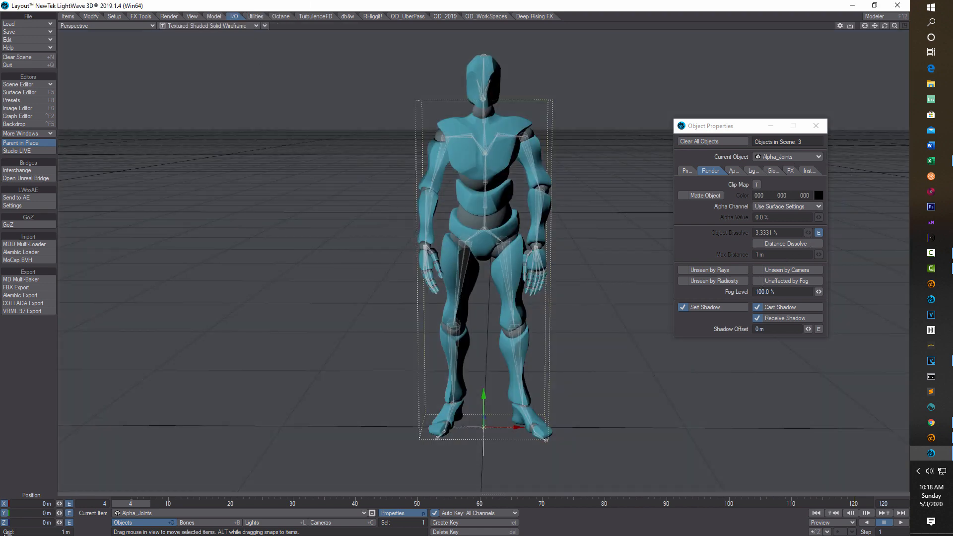
Step: Move the 100% key of the Alpha_Joints dissolve envelope to frame 42 and close the Graph Editor
left_click(818, 233)
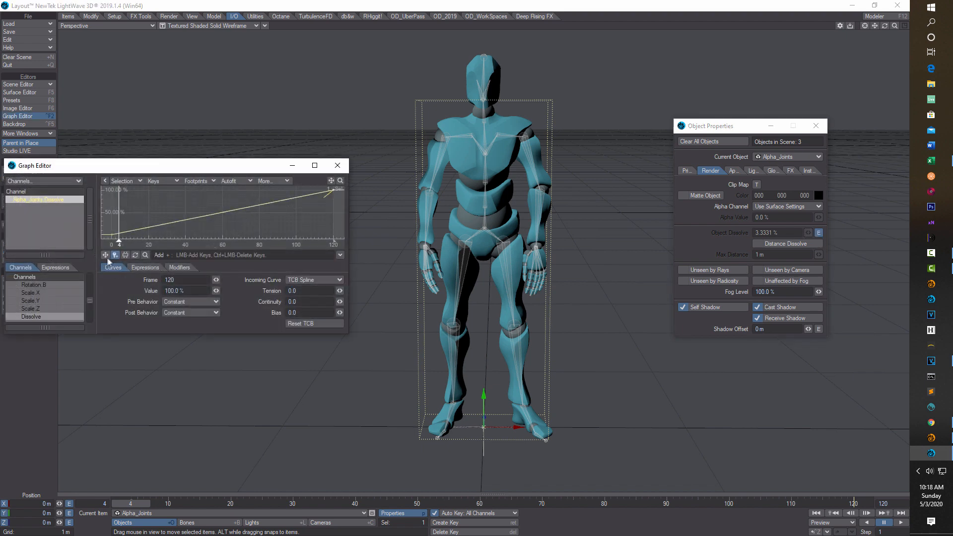
left_click(105, 255)
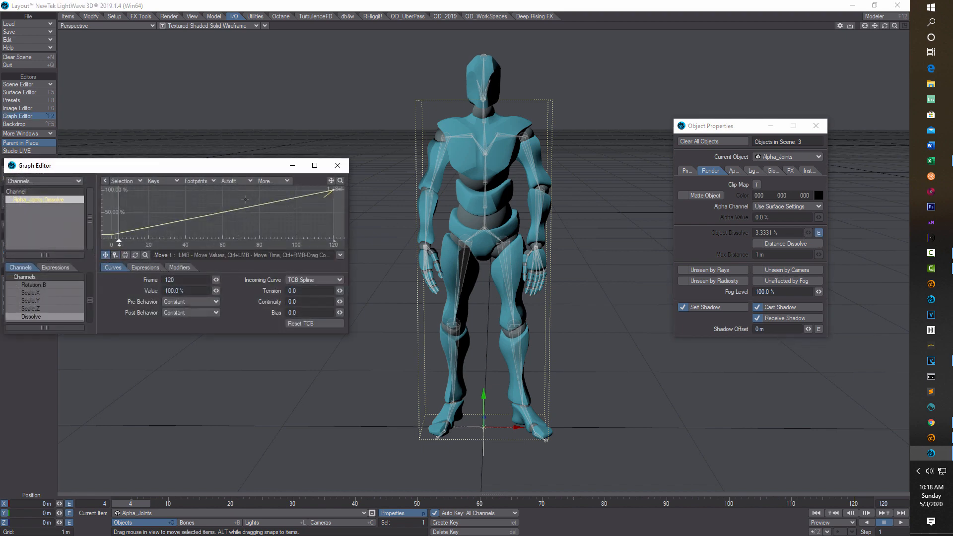
mouse_move(335, 189)
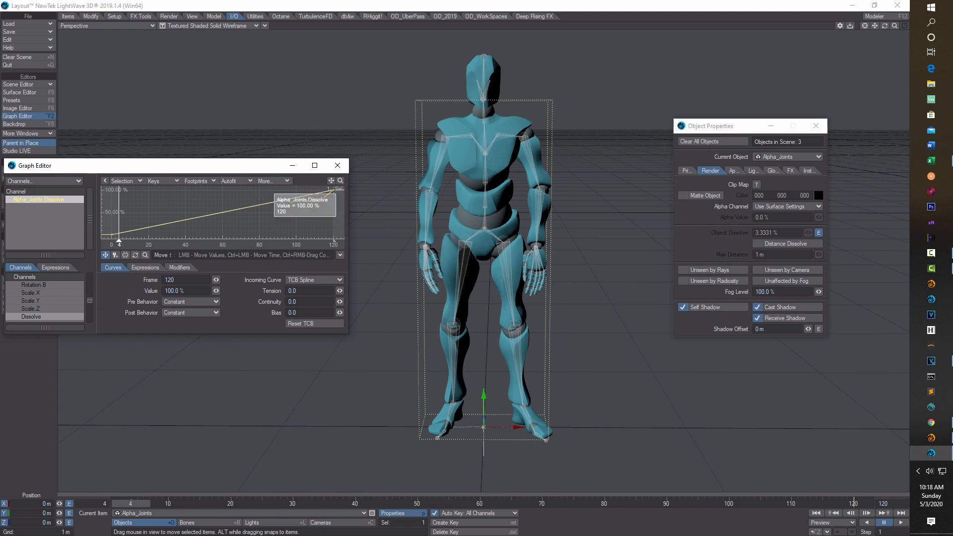
left_click_drag(334, 190, 188, 182)
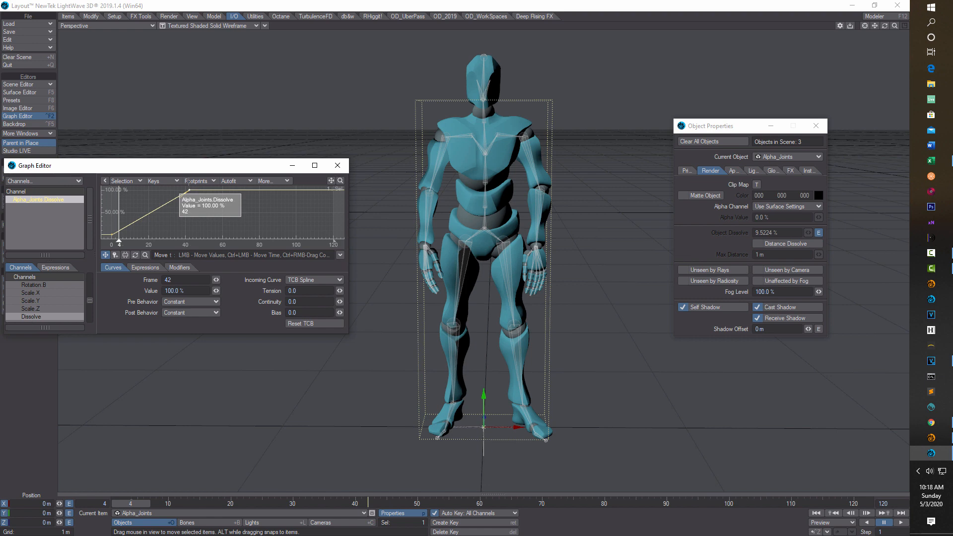
left_click(337, 166)
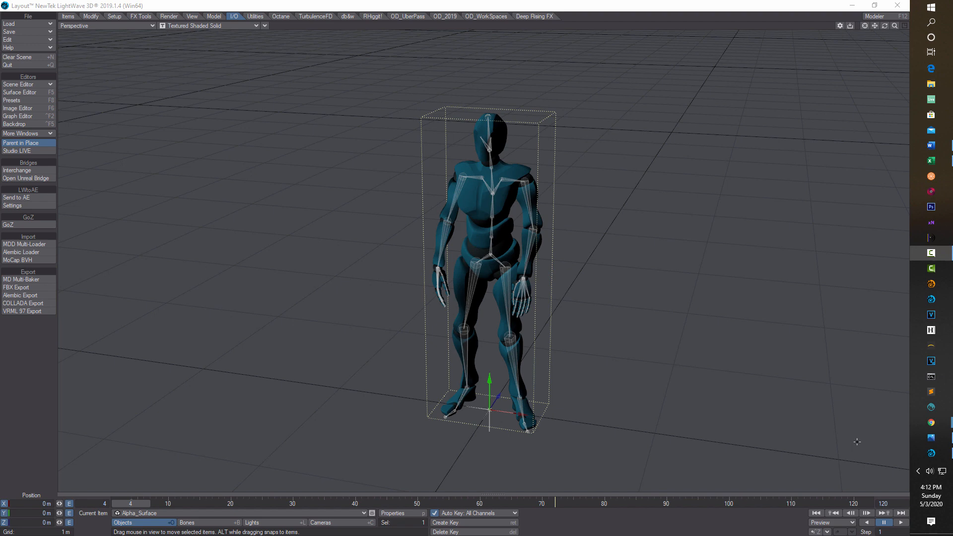
Step: Play back and stop the stepped dissolve animation, and check Alpha_Surface's channels in the Graph Editor
left_click(901, 522)
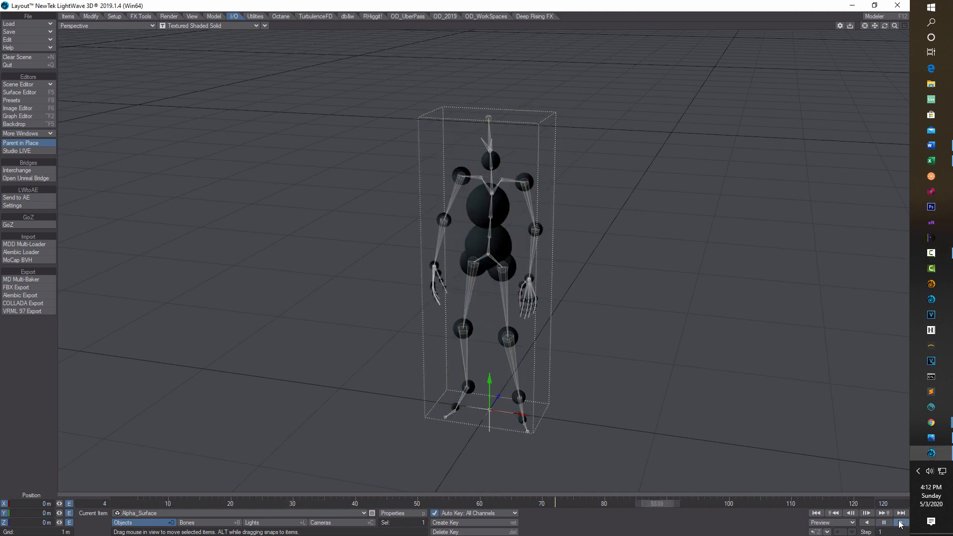
left_click(884, 522)
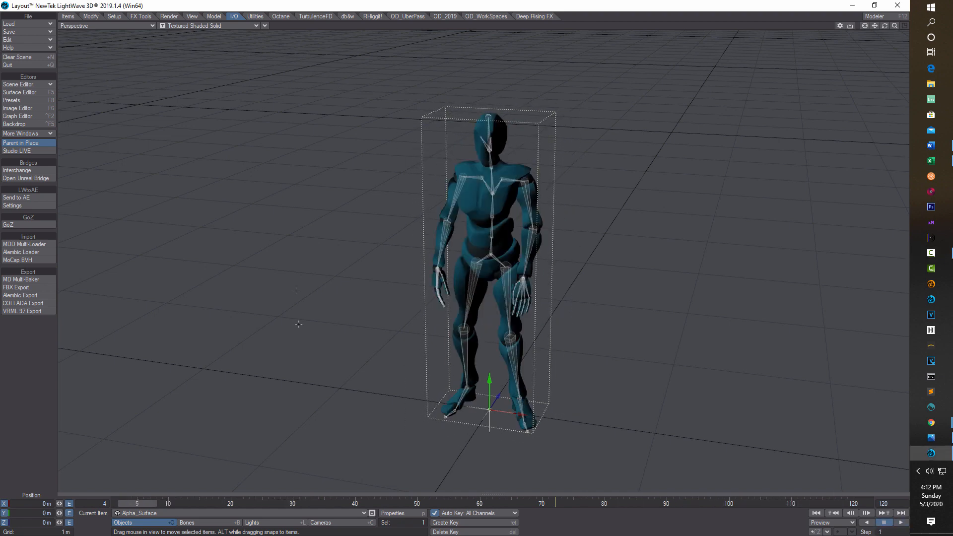
left_click(27, 117)
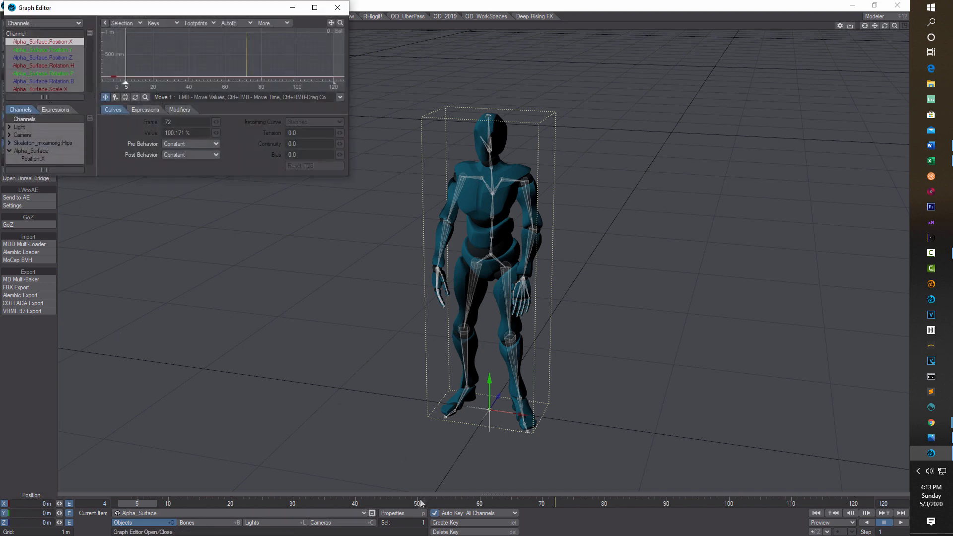
left_click(337, 8)
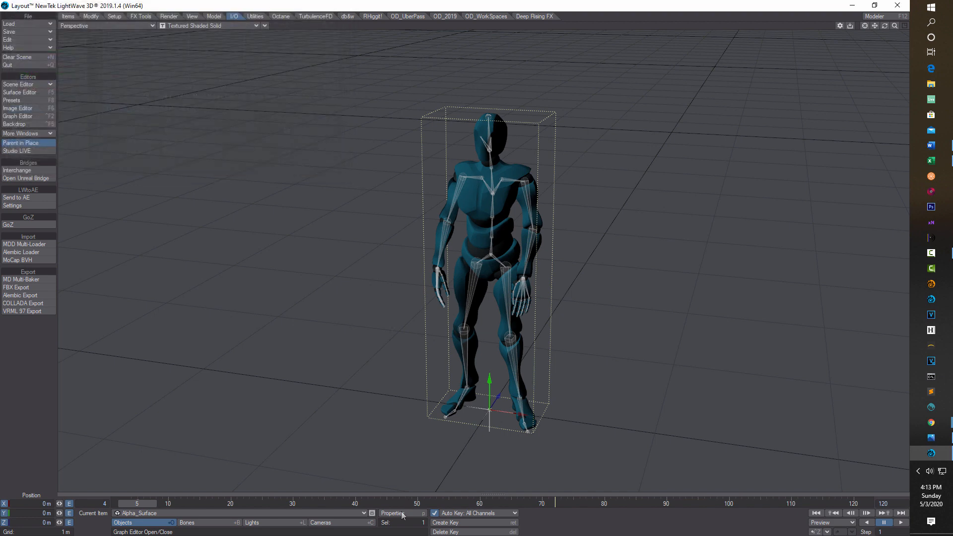
Step: Open Alpha_Surface's Object Dissolve envelope in a maximized Graph Editor and show the curve type options for the key at frame 72
left_click(399, 514)
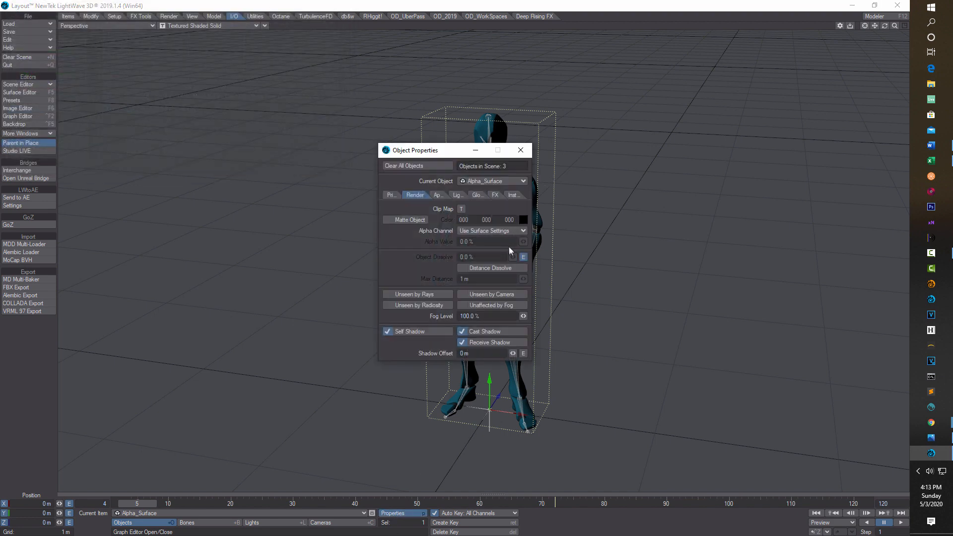
left_click(523, 257)
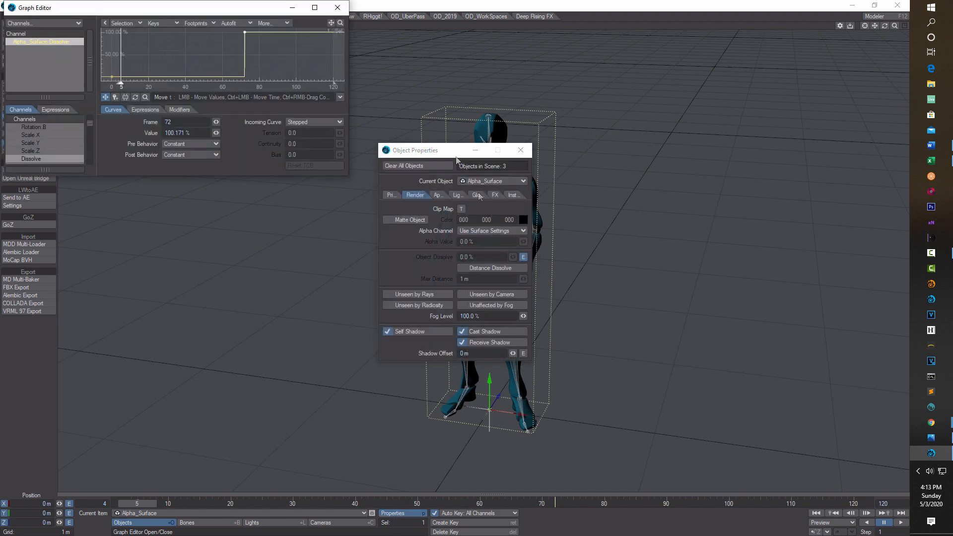
left_click(314, 7)
mouse_move(523, 58)
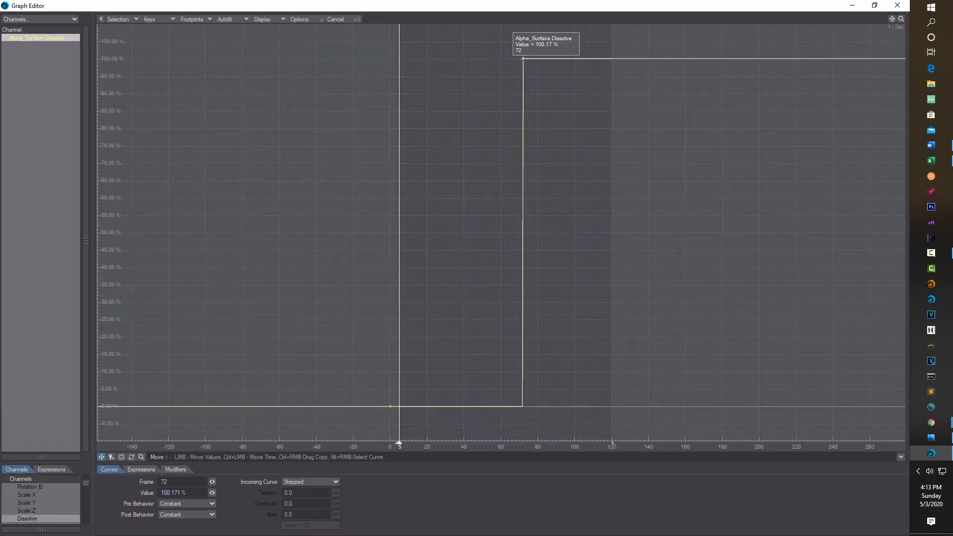
right_click(523, 59)
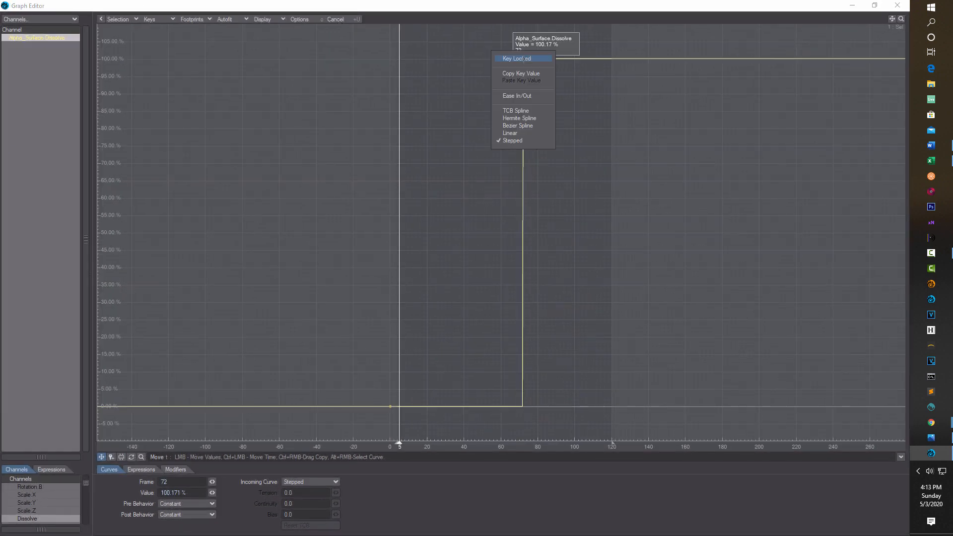